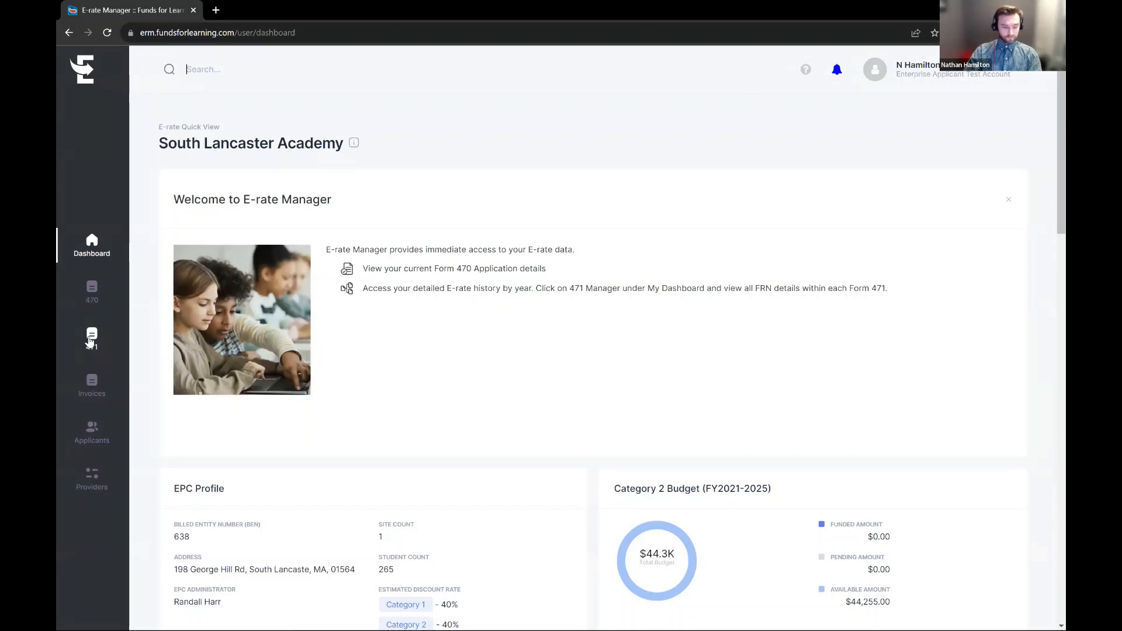
Open the list of Form 471 applications
left_click(90, 342)
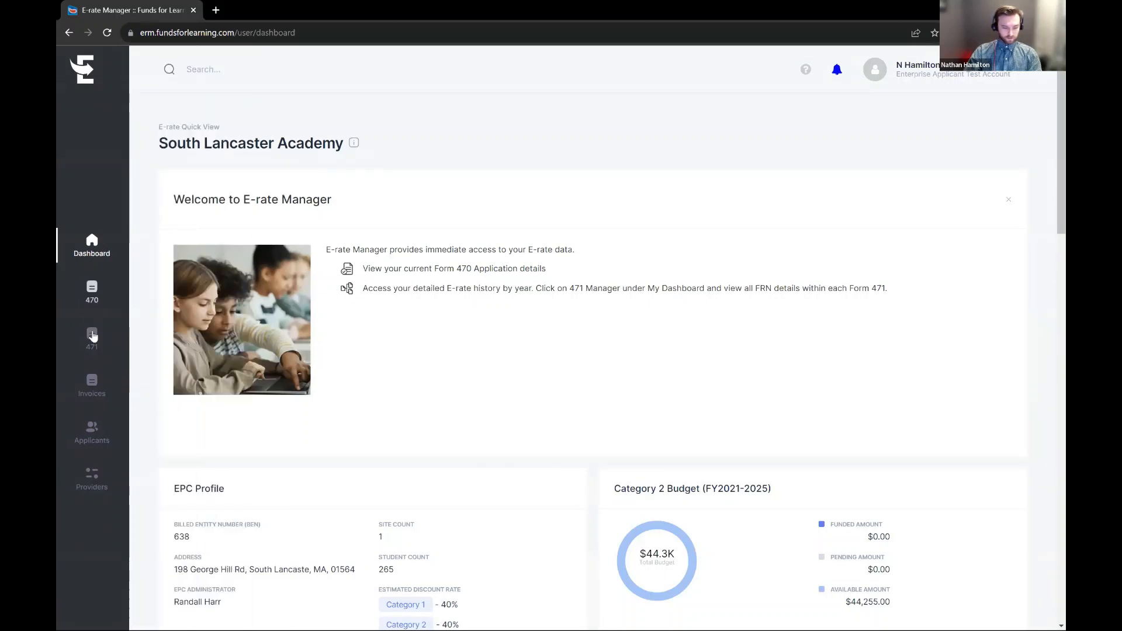
left_click(93, 337)
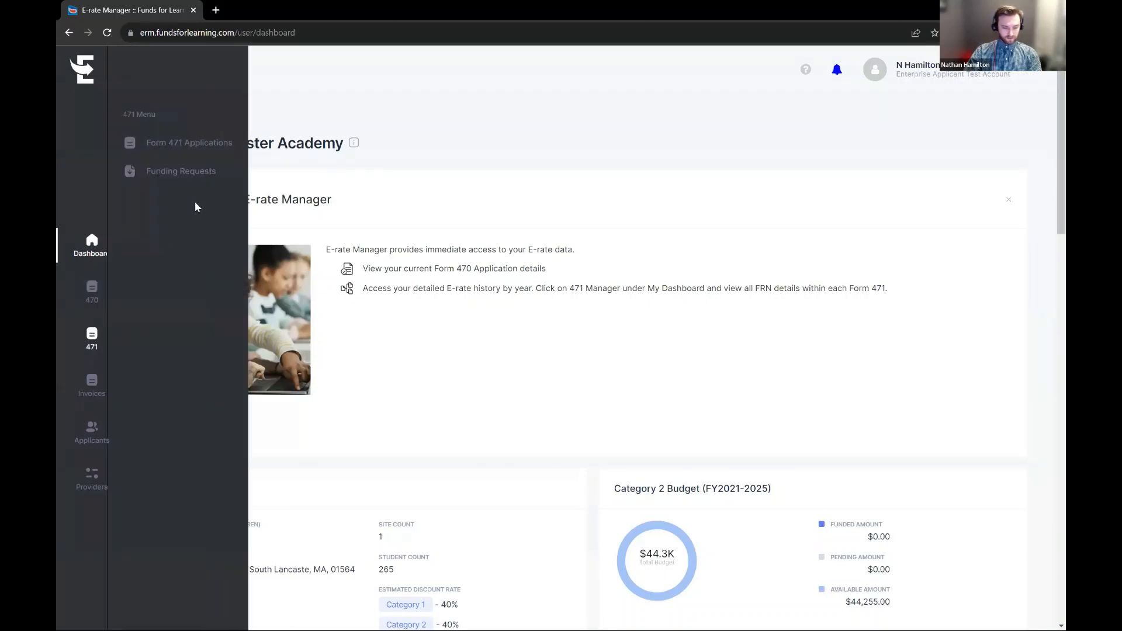
left_click(203, 147)
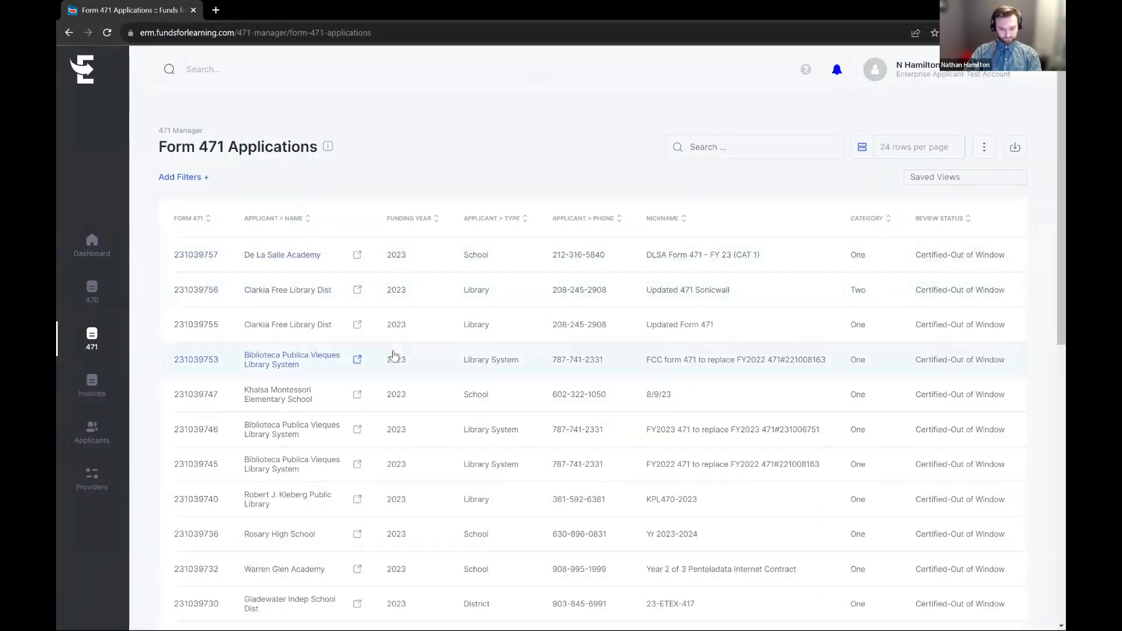
Filter the Form 471 applications to those whose funding year is equal to 2023
left_click(191, 179)
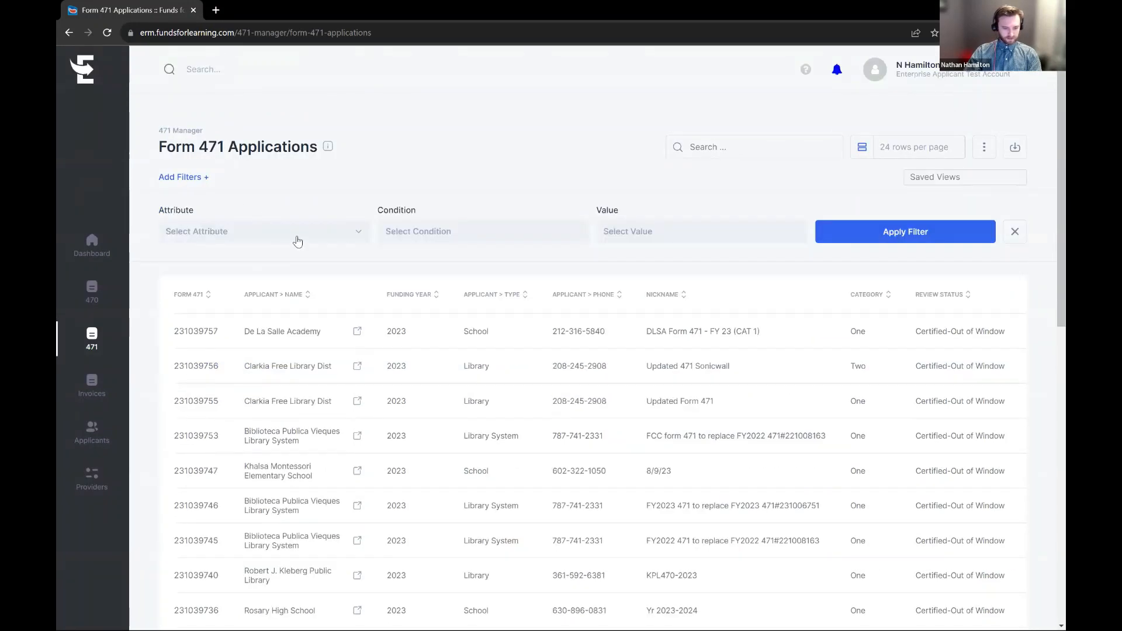
left_click(297, 242)
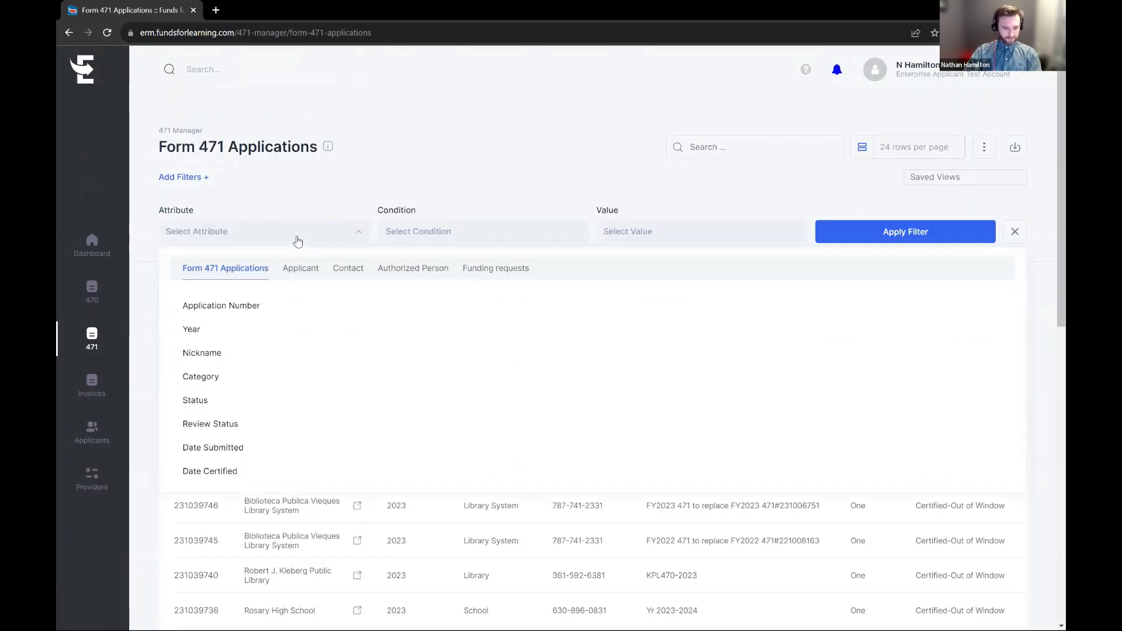
left_click(192, 330)
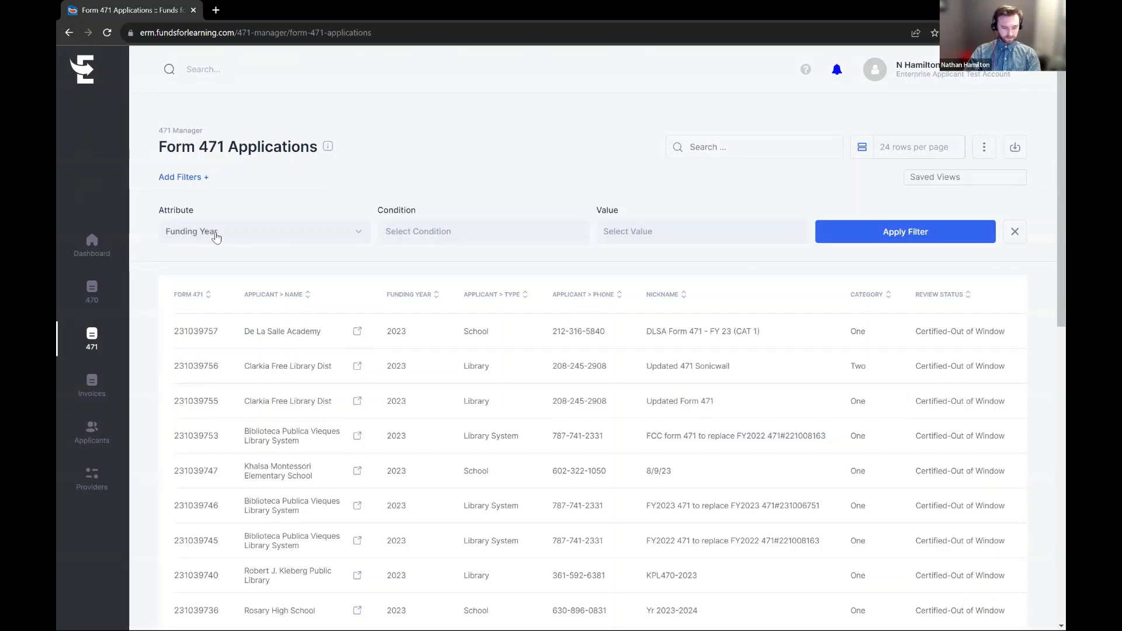
left_click(421, 230)
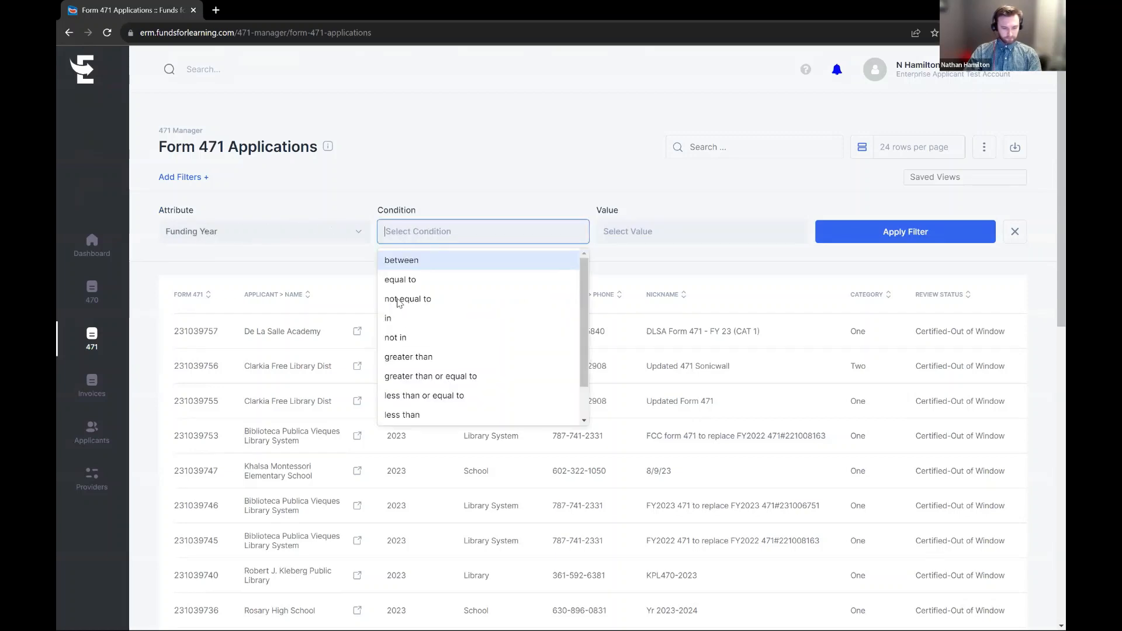
left_click(415, 281)
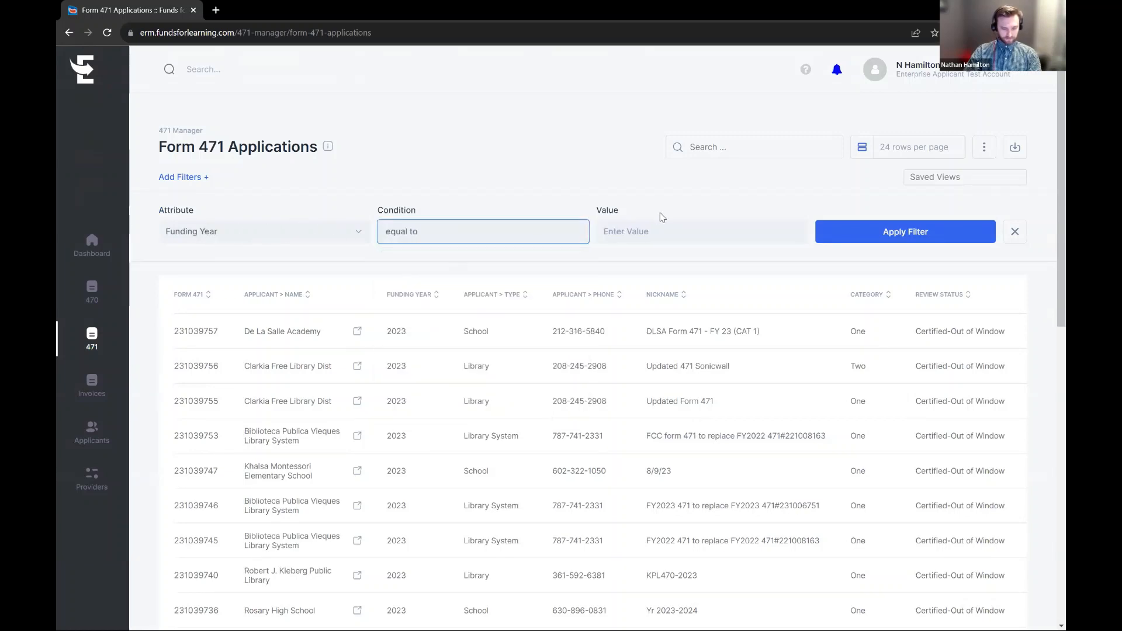
left_click(656, 232)
type("2023")
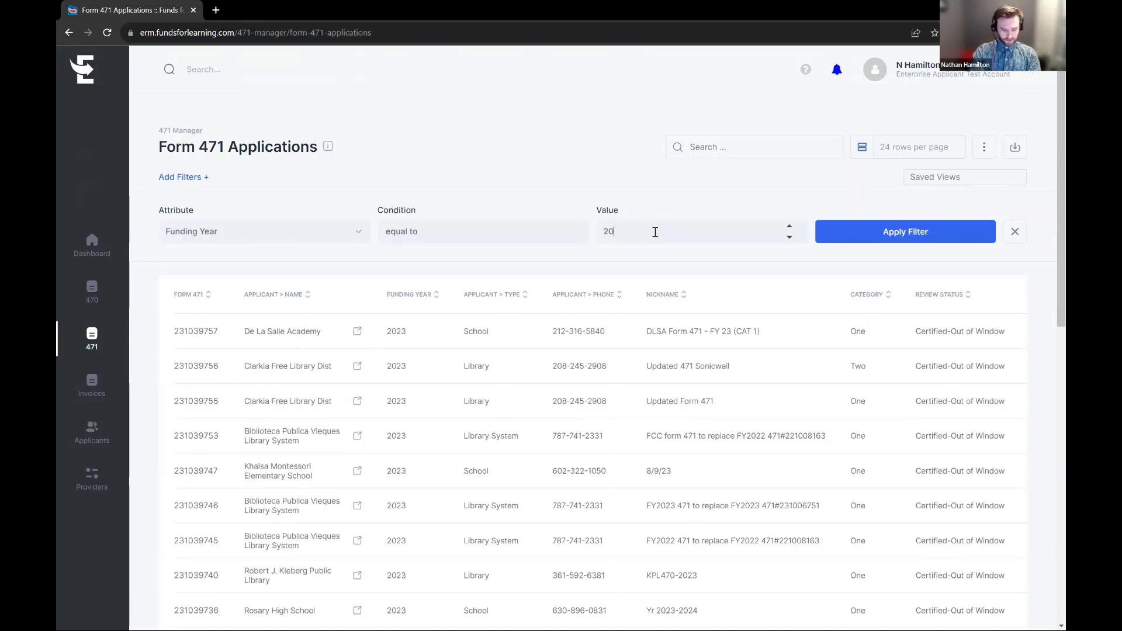
left_click(925, 233)
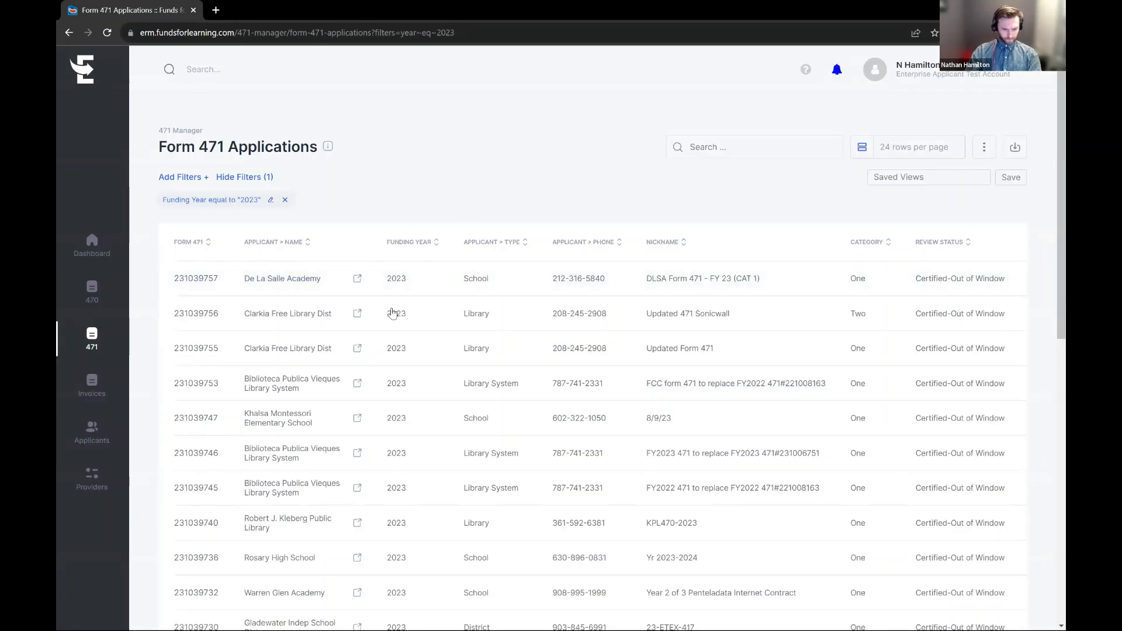
scroll(389, 313, "down", 2)
scroll(400, 119, "up", 2)
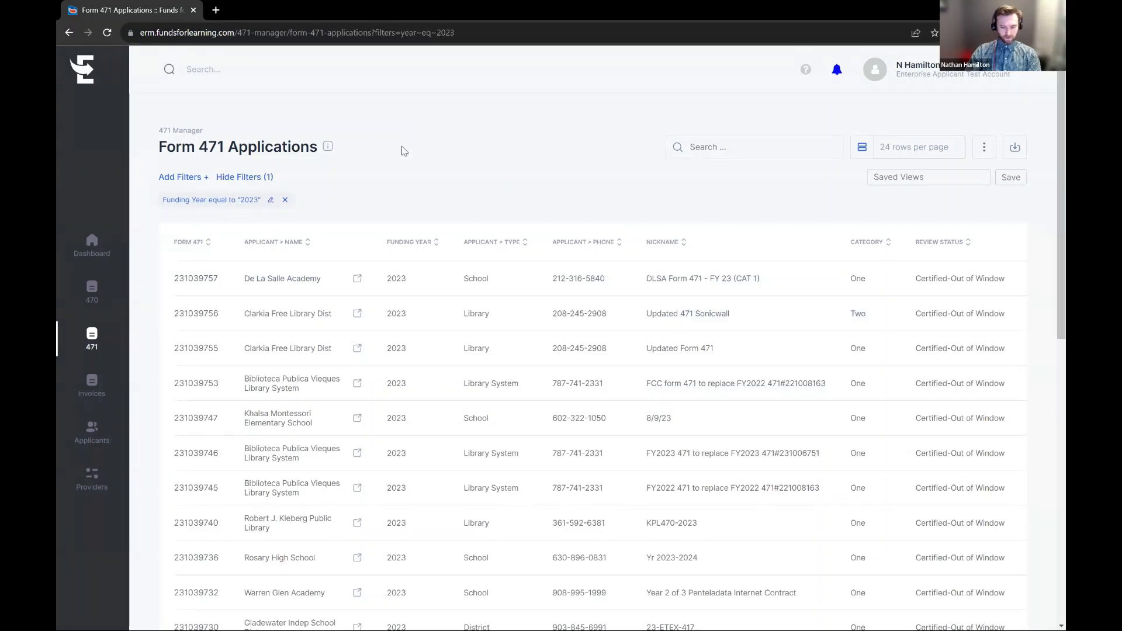
Add a second filter limiting the applications to those whose applicant address state is in OK or TX
left_click(192, 178)
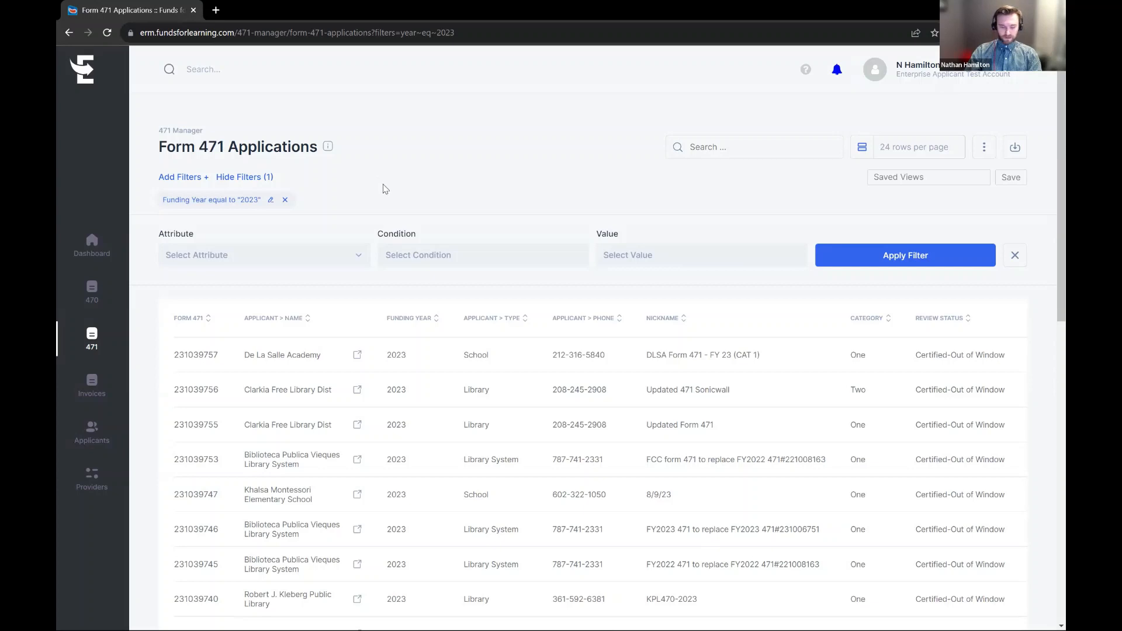
left_click(343, 256)
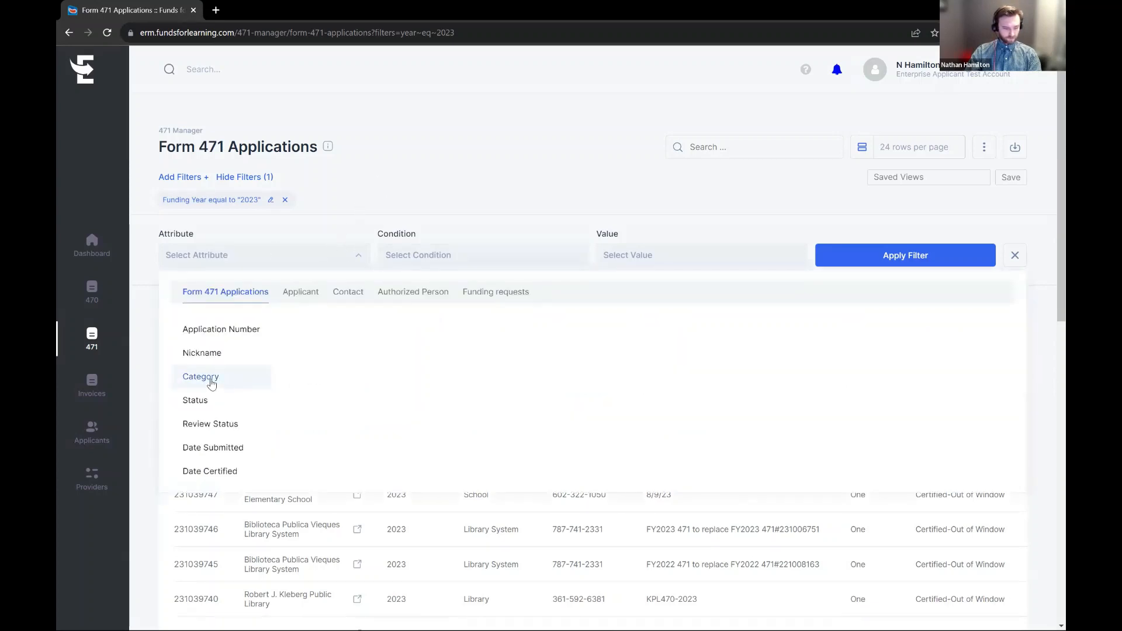
left_click(300, 299)
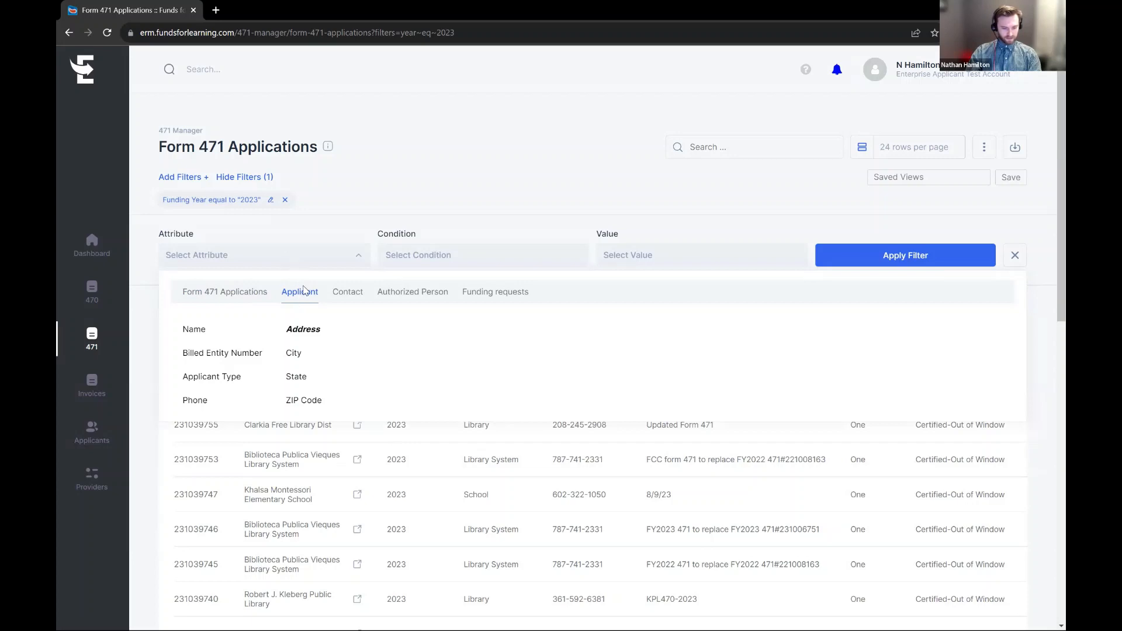
left_click(298, 379)
left_click(448, 262)
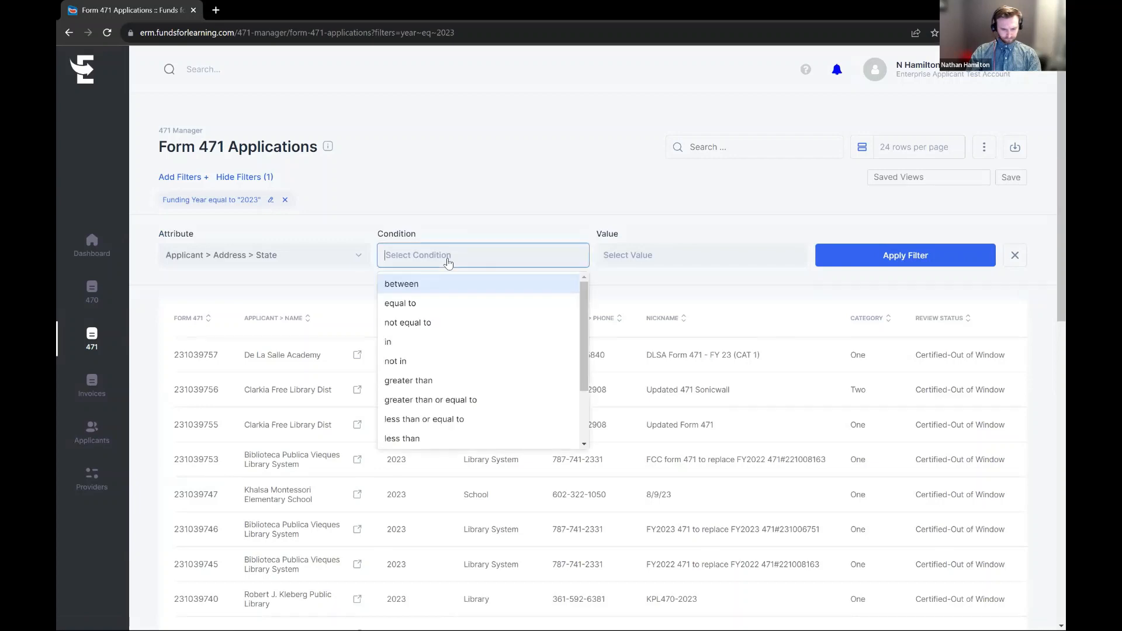
left_click(398, 345)
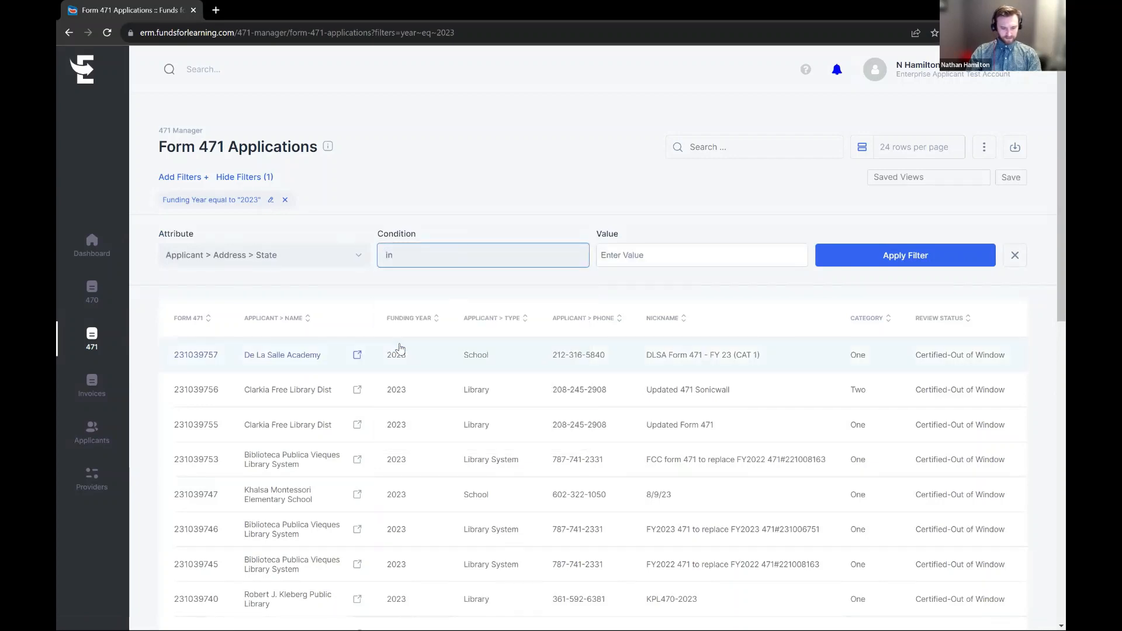
left_click(640, 258)
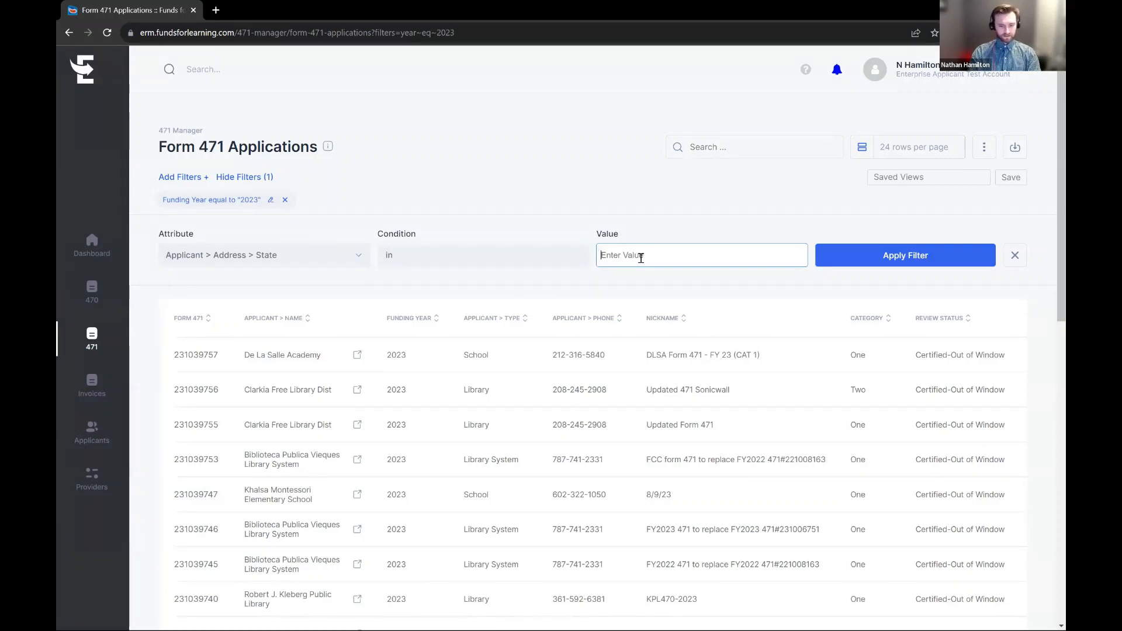
type("OK")
key("Return")
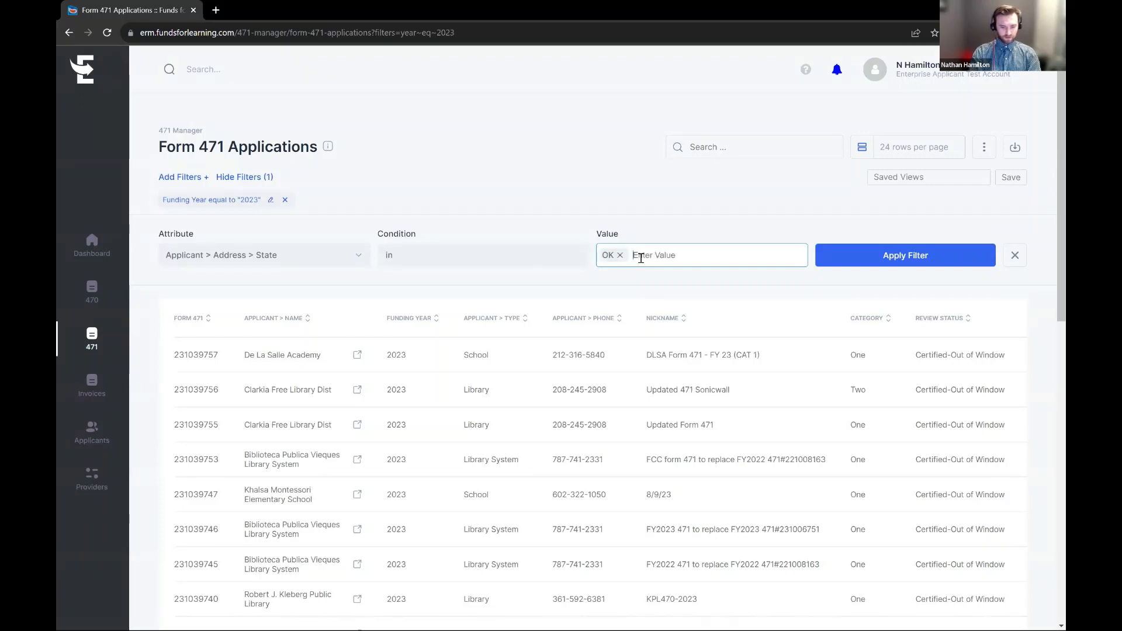
type("TX")
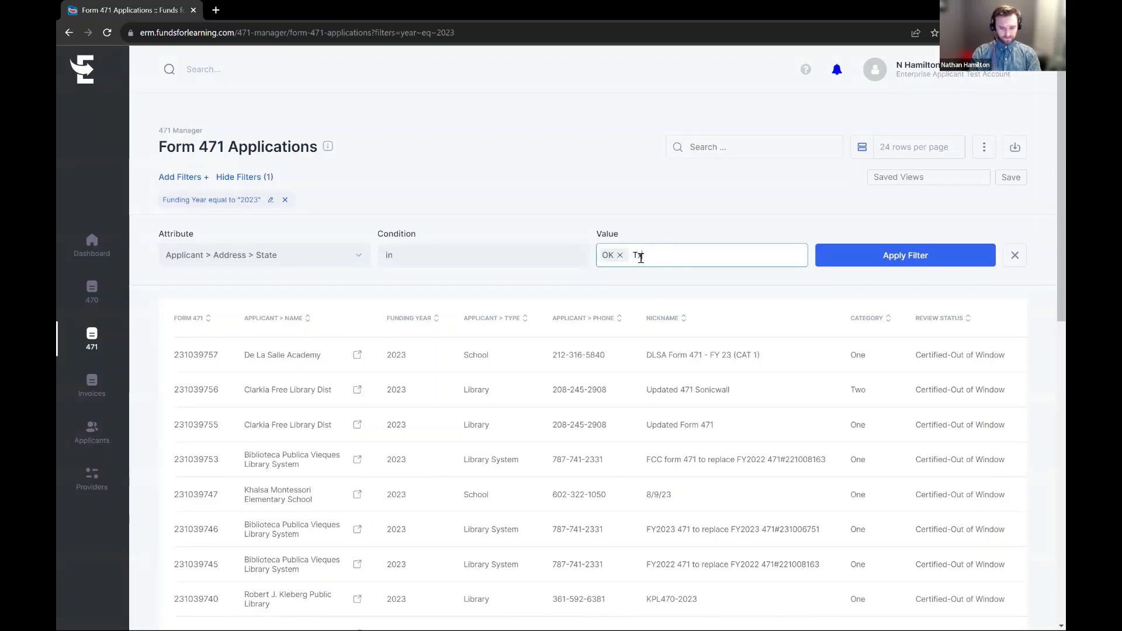
key("Return")
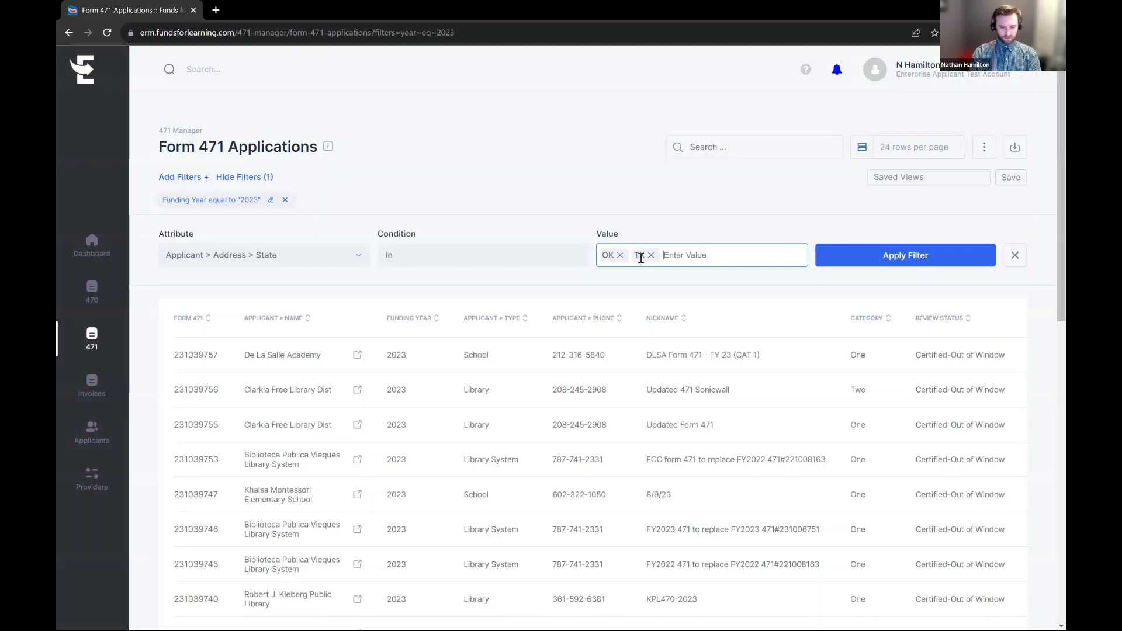
left_click(839, 259)
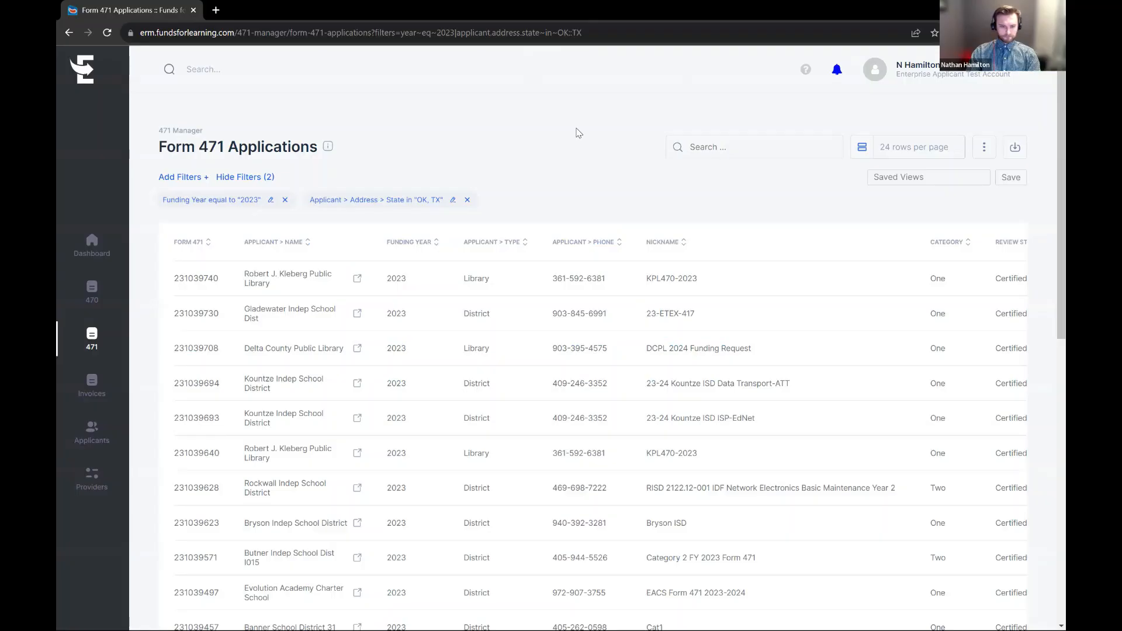
key("F5")
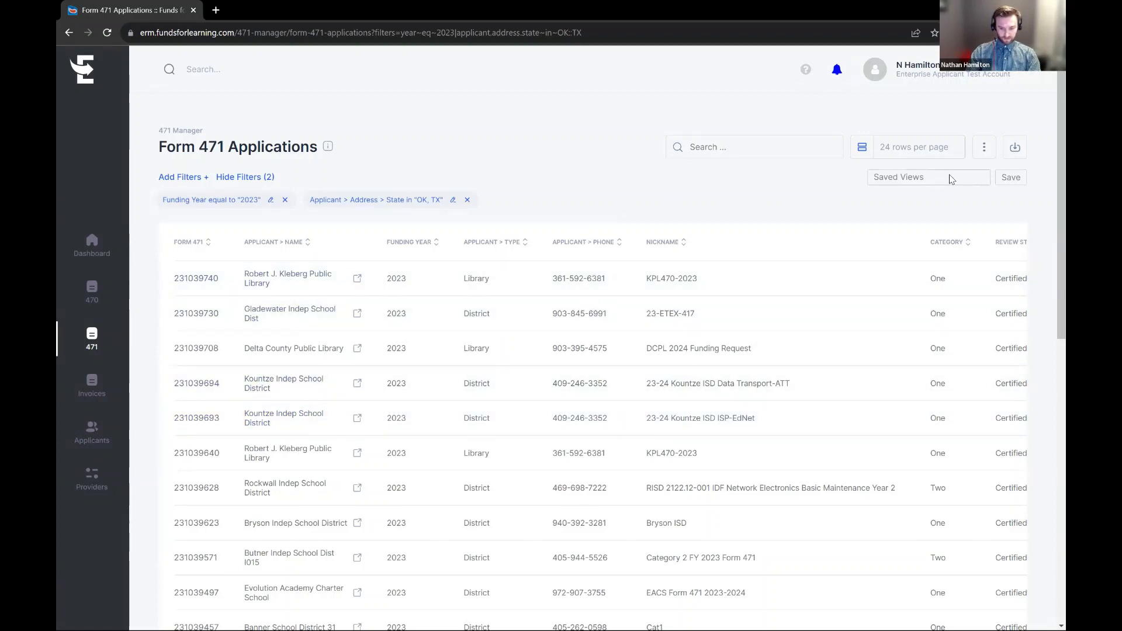
Save the filtered list as a non-private view named "471's for 2023 OK and TX"
left_click(1012, 178)
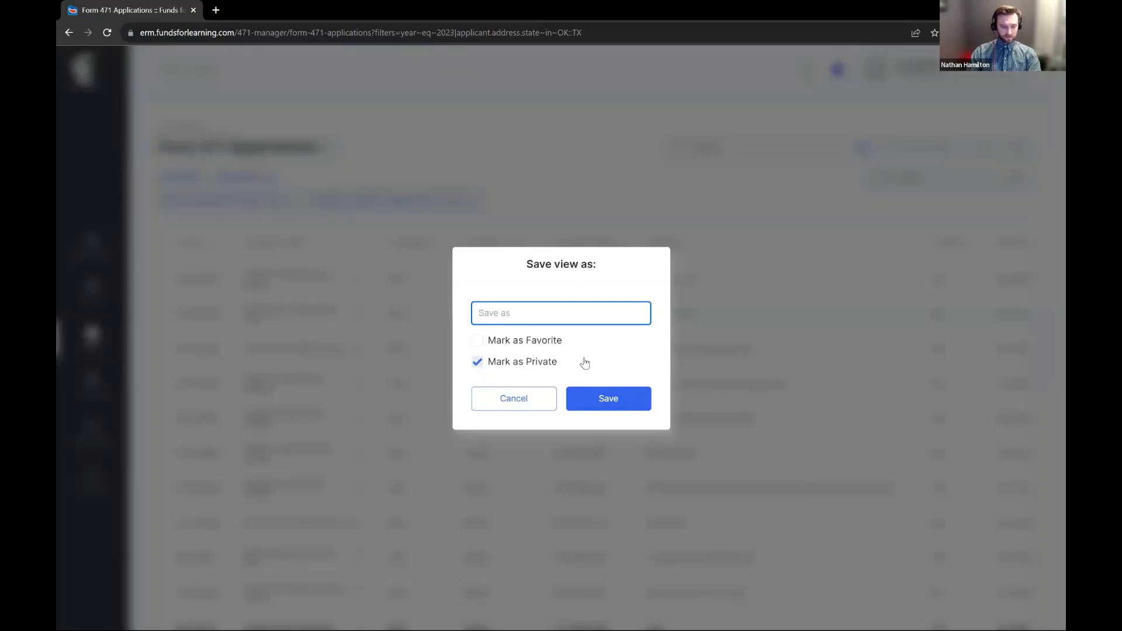
left_click(477, 362)
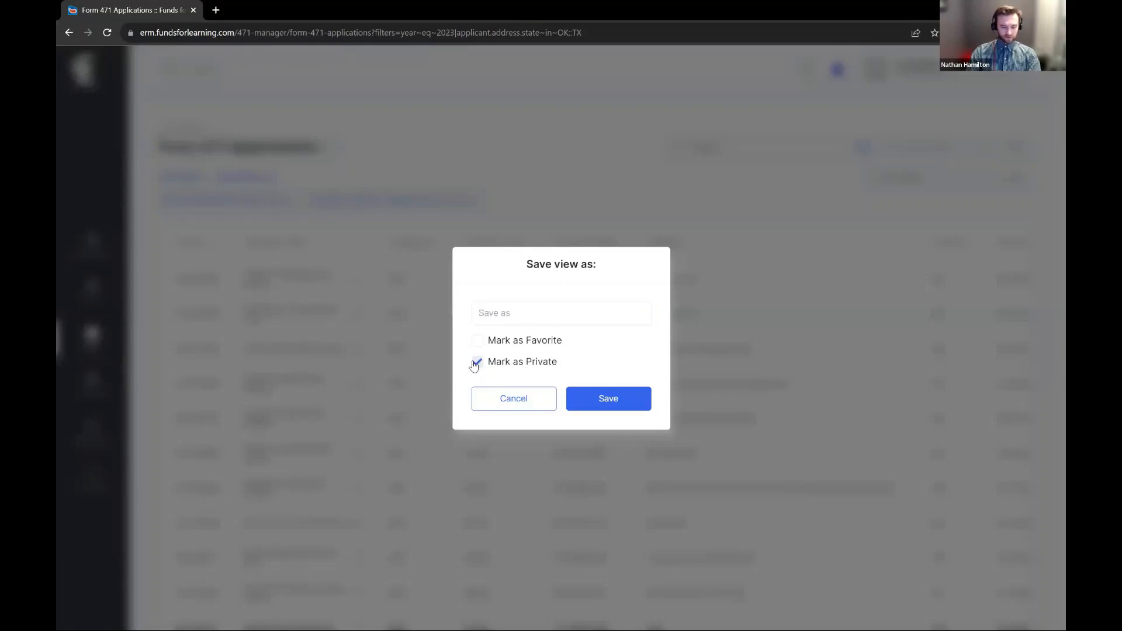
left_click(624, 403)
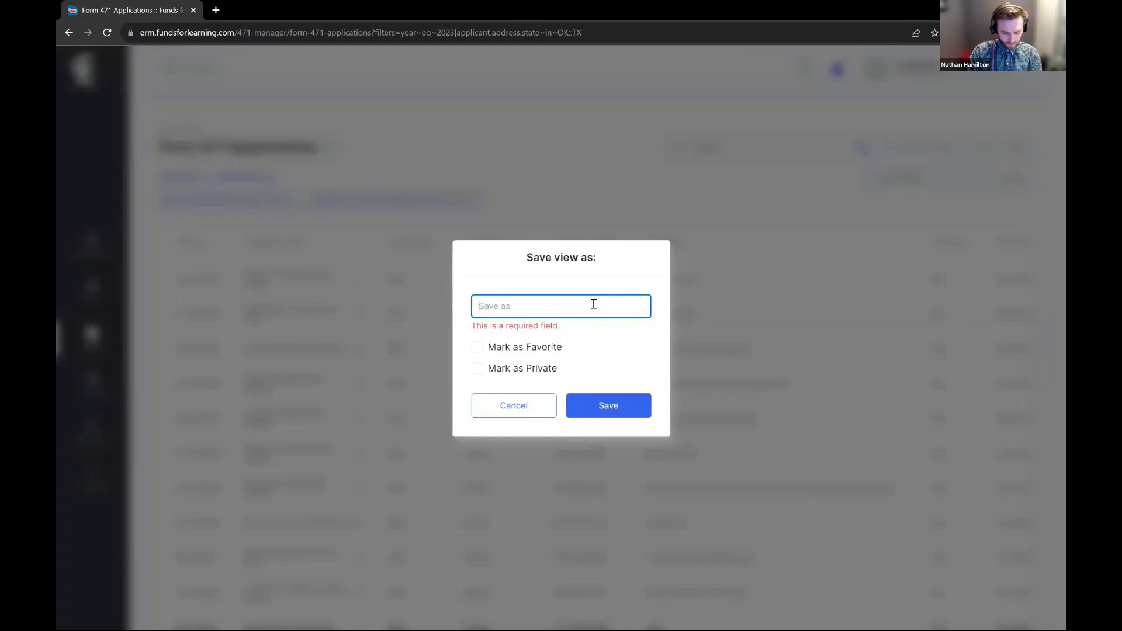
type("471")
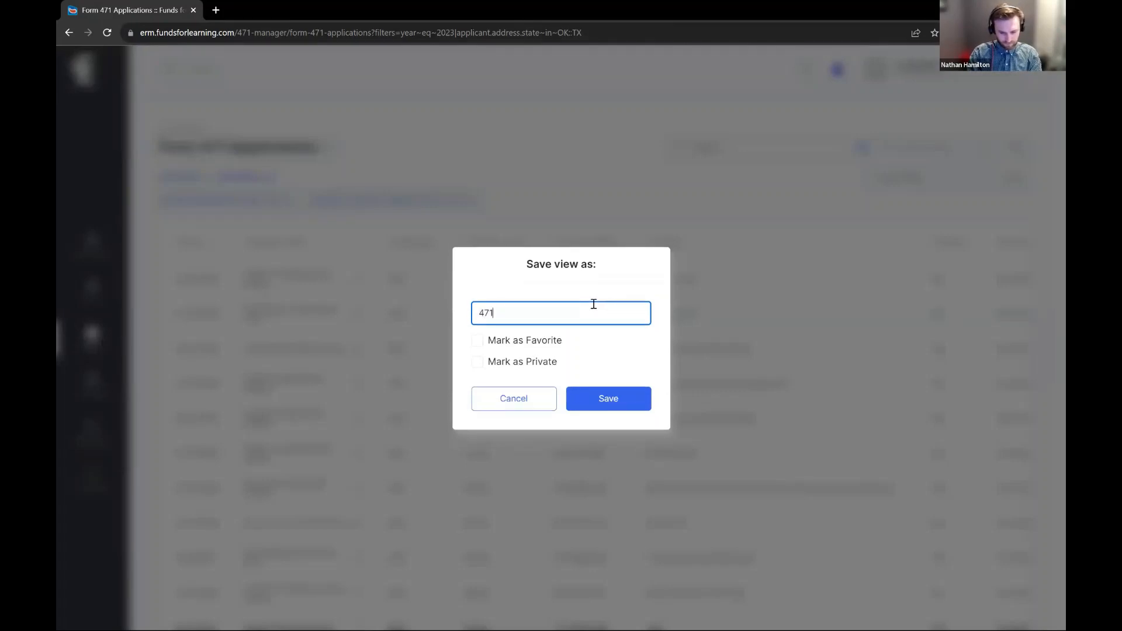
type("'s for 2023")
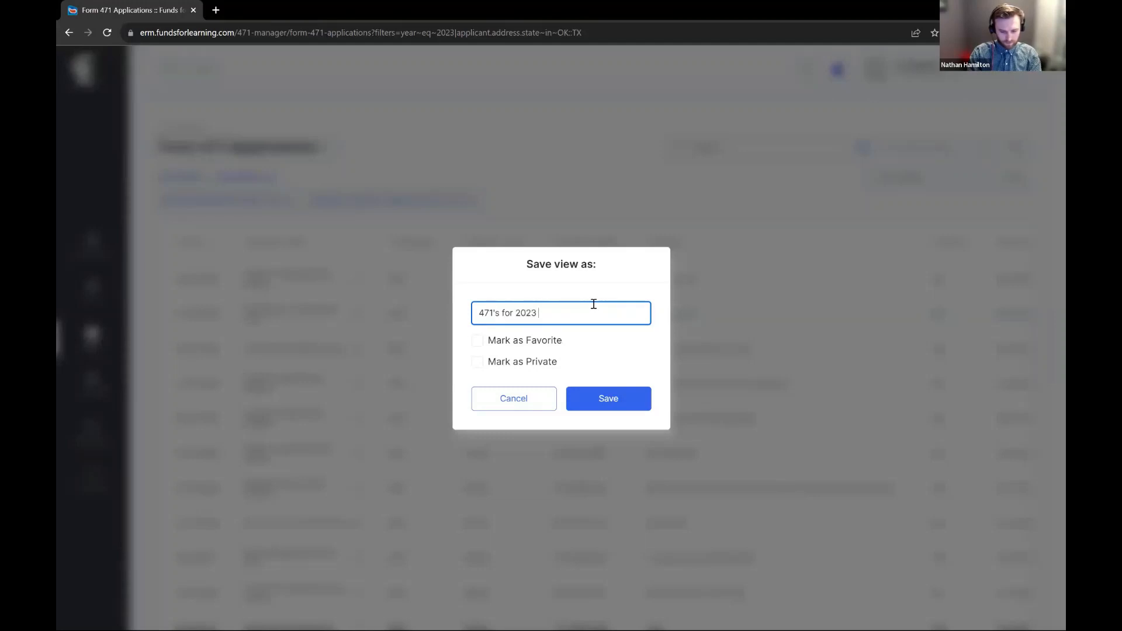
type(" OK")
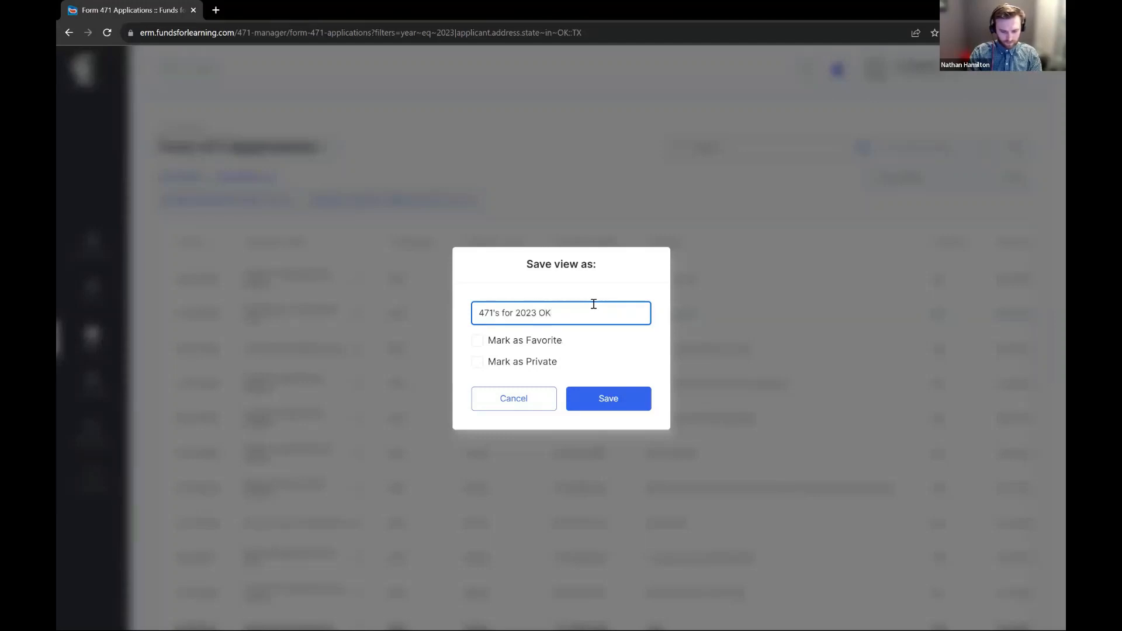
type(" and TX")
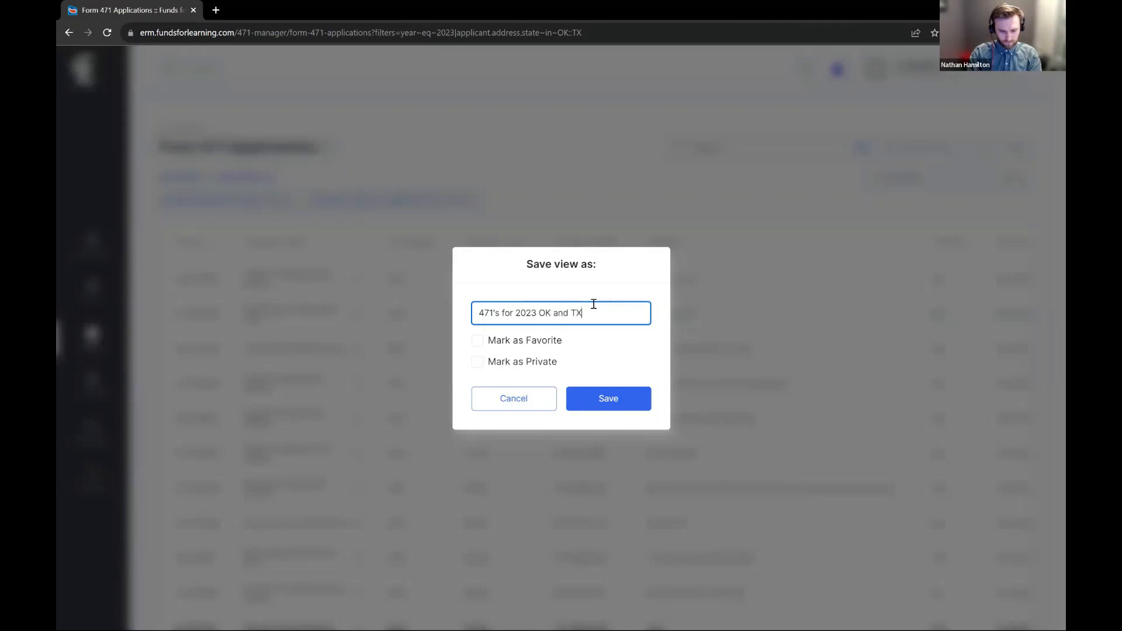
left_click(618, 402)
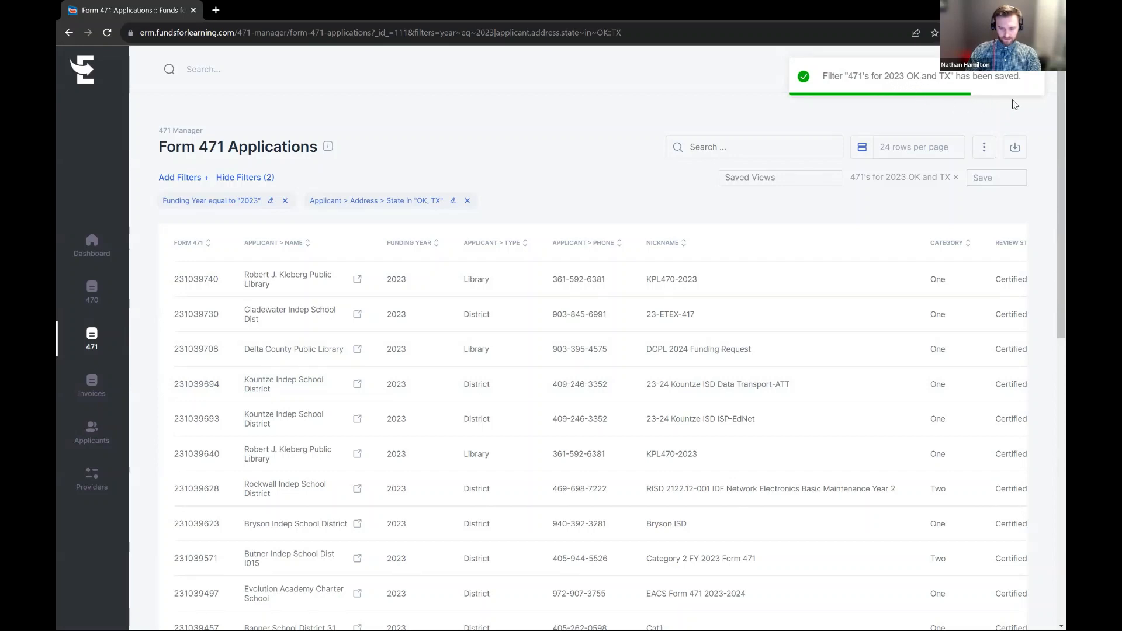
left_click(1036, 78)
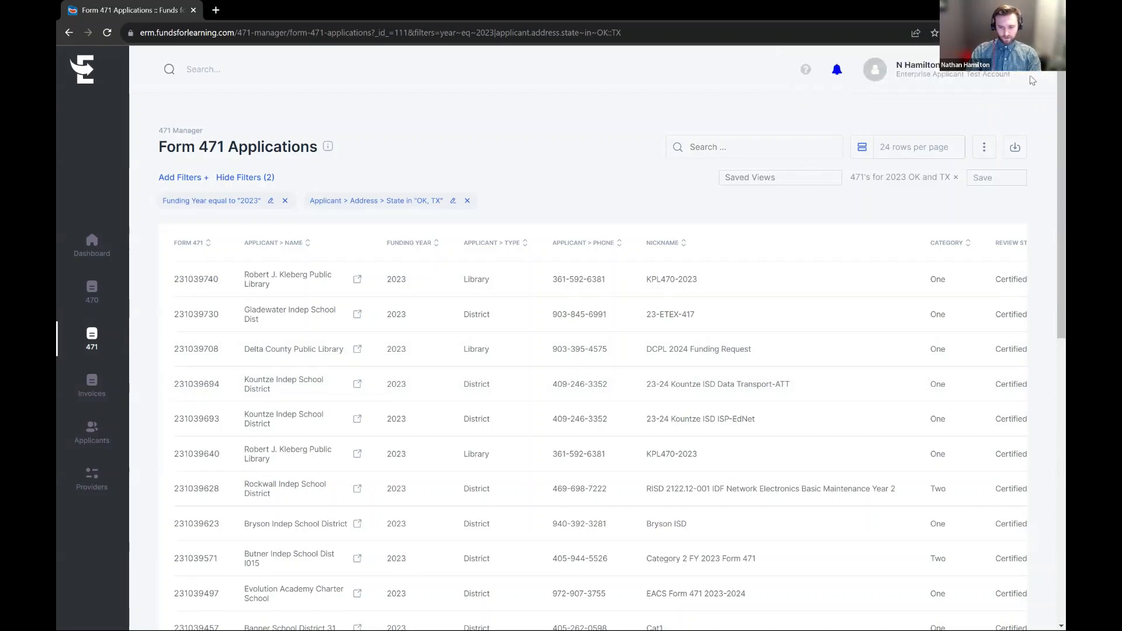
Mark the view "471's for 2023 OK and TX" as a favorite in the account's saved views
left_click(877, 70)
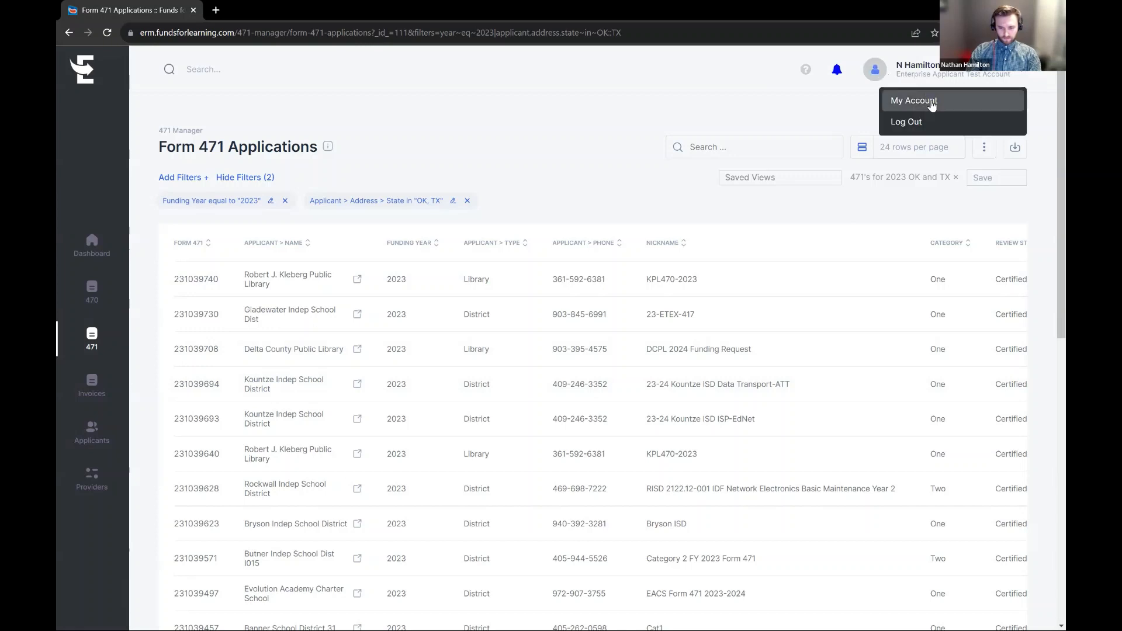
left_click(932, 100)
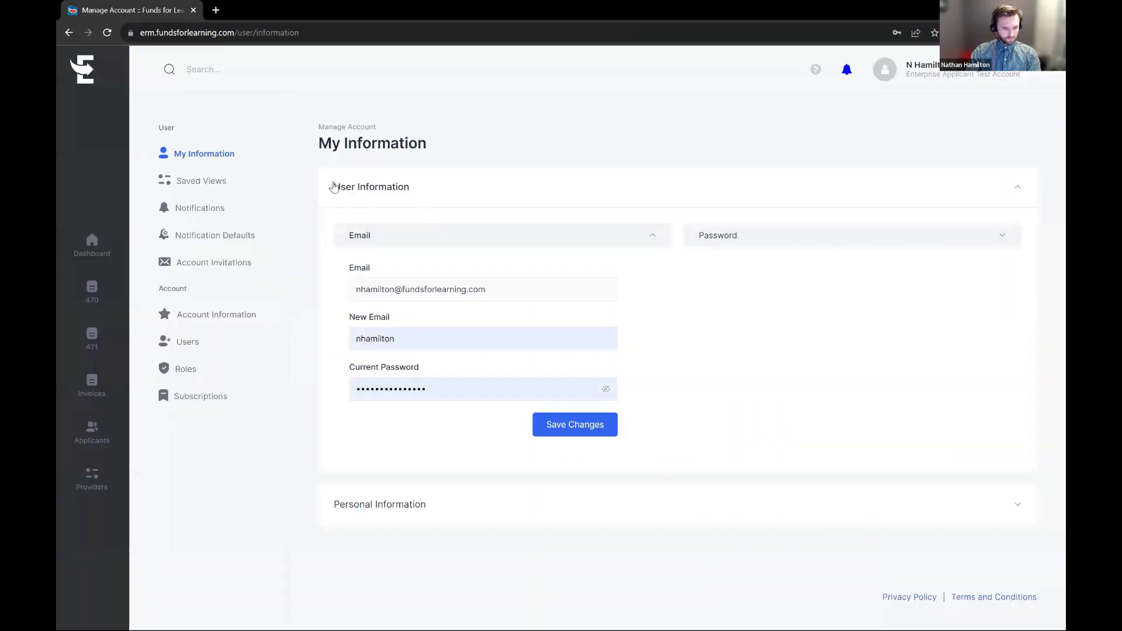
left_click(230, 187)
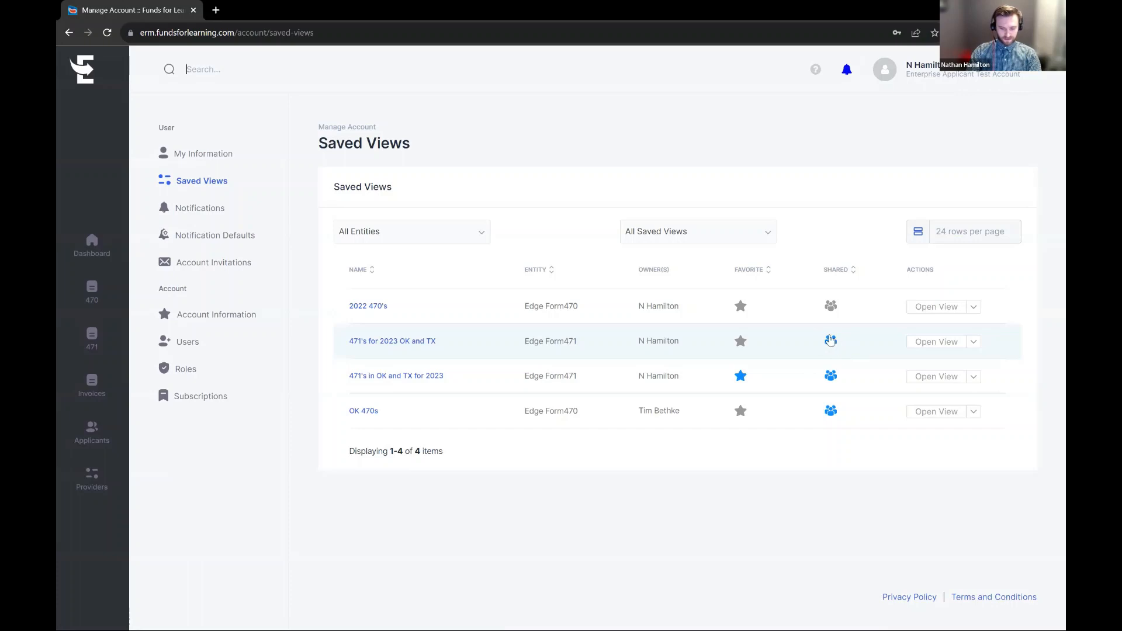
left_click(741, 342)
left_click(740, 346)
left_click(740, 344)
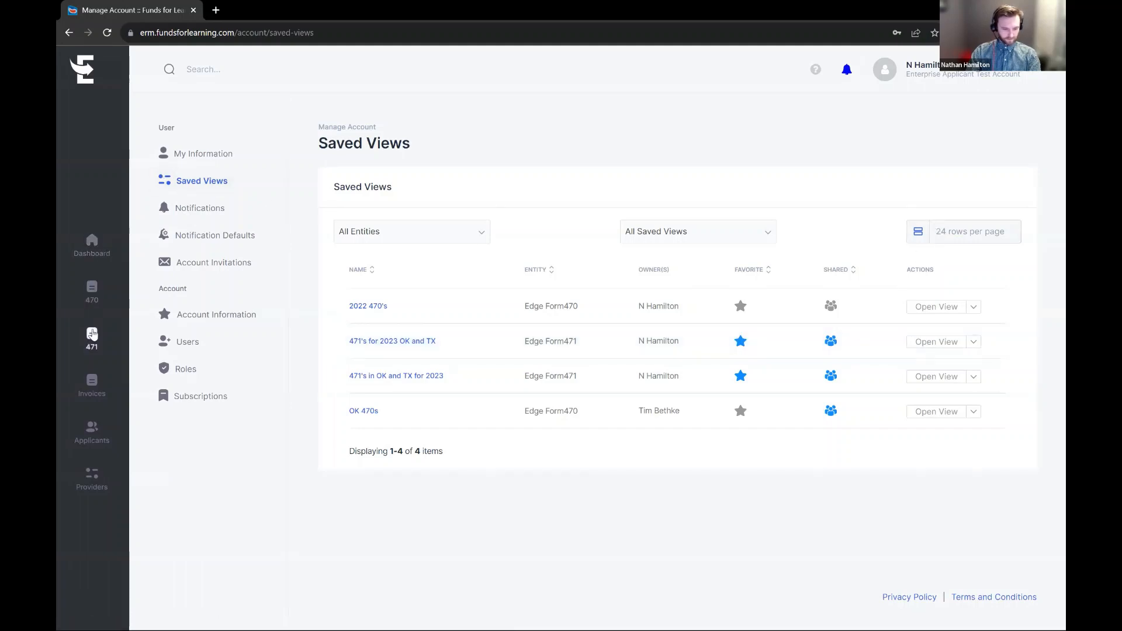
Return to the Form 471 applications list and apply the favorite saved view "471's for 2023 OK and TX"
mouse_move(92, 333)
left_click(189, 144)
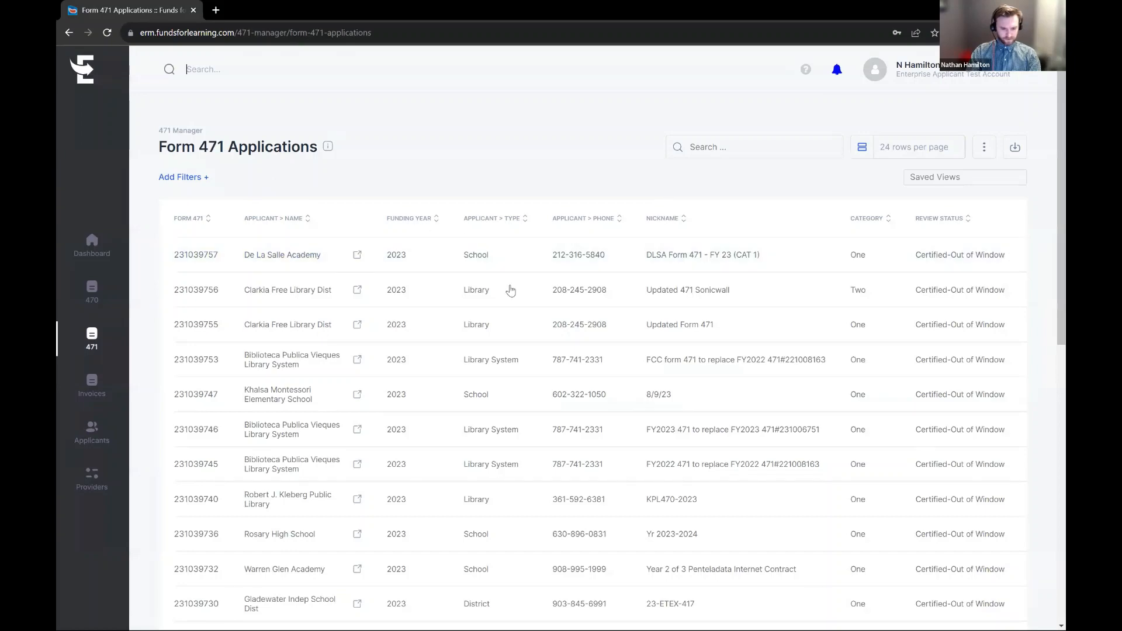
scroll(321, 272, "down", 4)
scroll(321, 274, "up", 4)
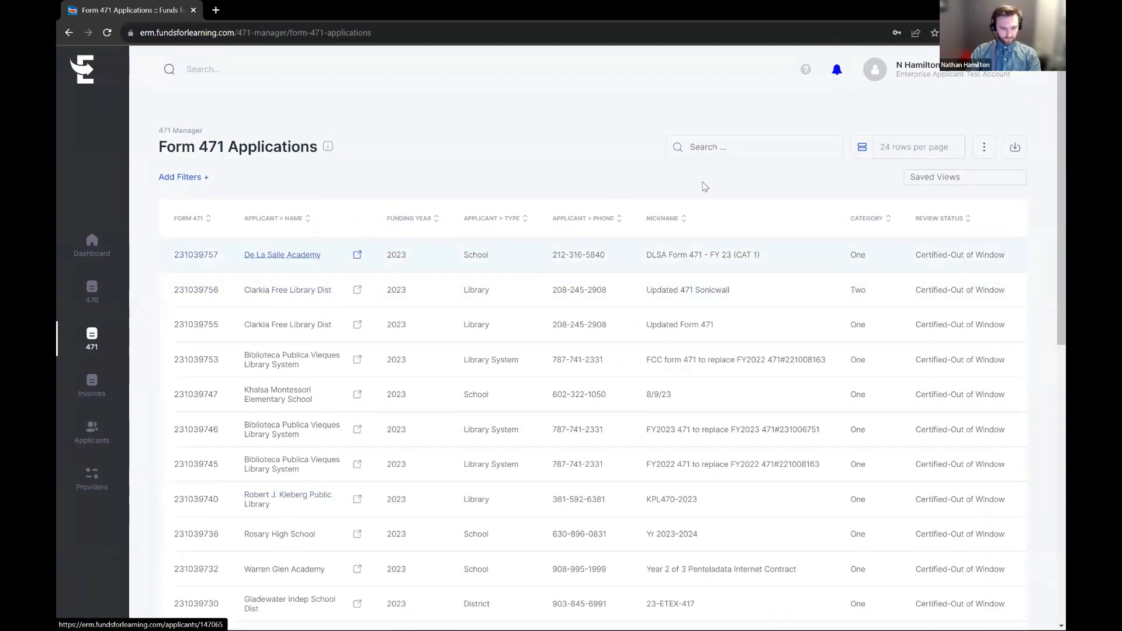
left_click(935, 183)
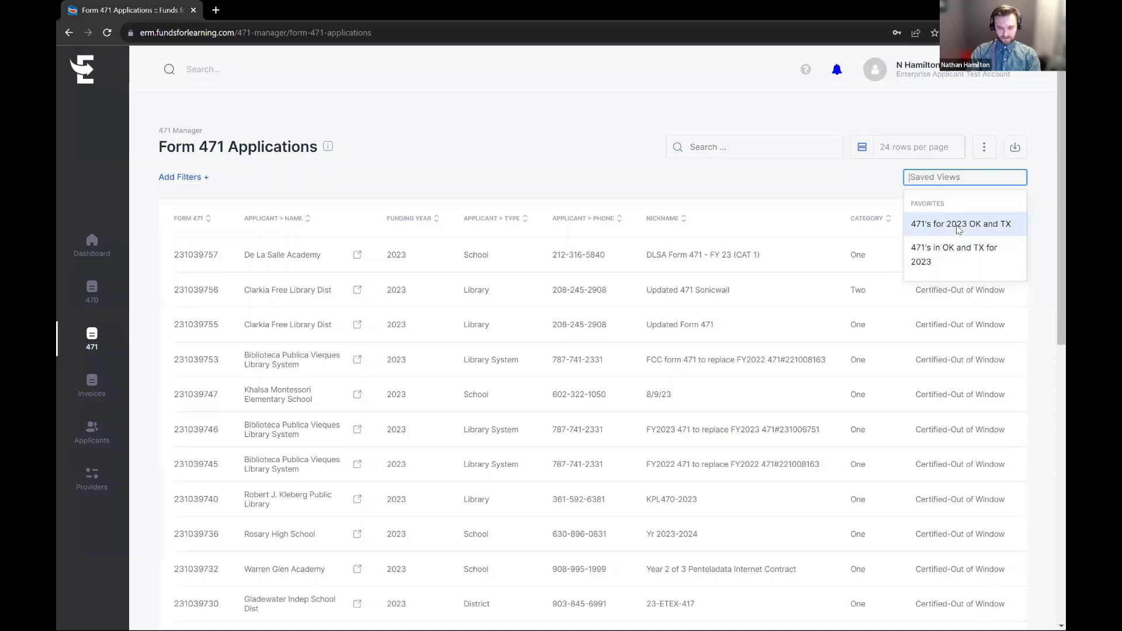
key("Return")
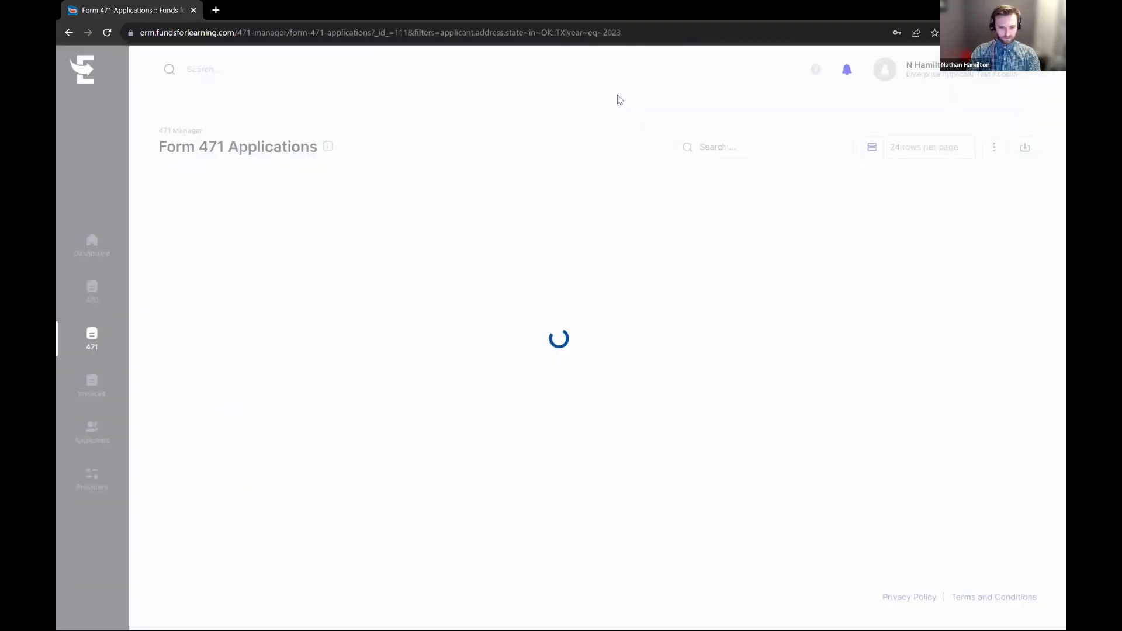